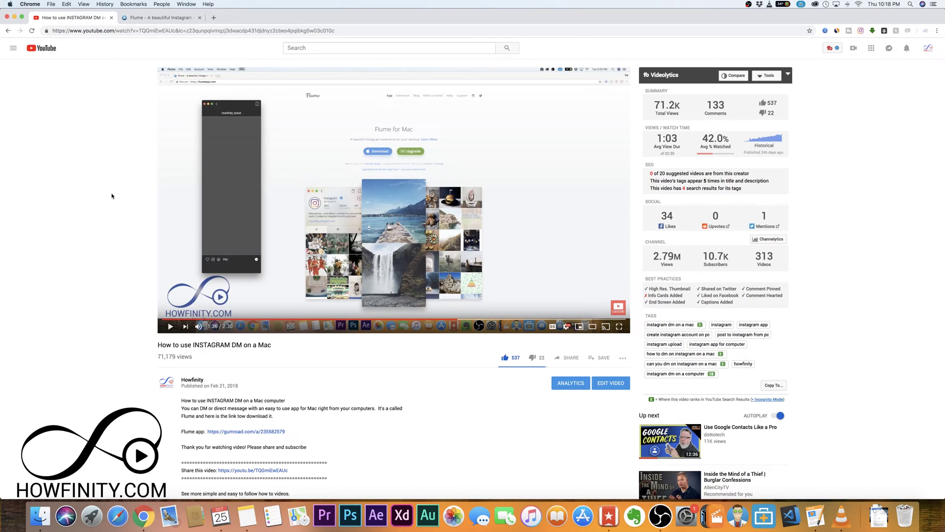
# Step: Open a new browser tab to load Instagram
pyautogui.click(213, 17)
pyautogui.write('instagram.com')
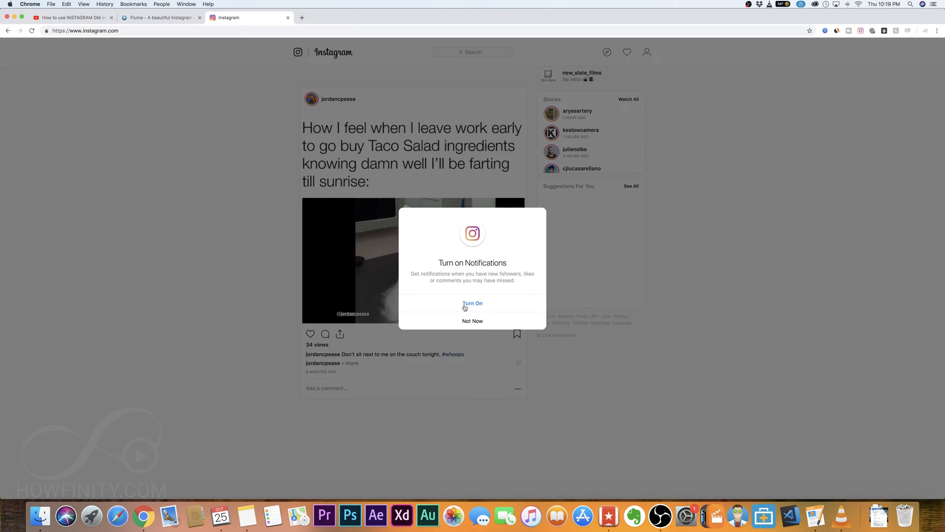
# Step: Turn on Instagram web notifications, then show and close the recent activity dropdown
pyautogui.click(474, 305)
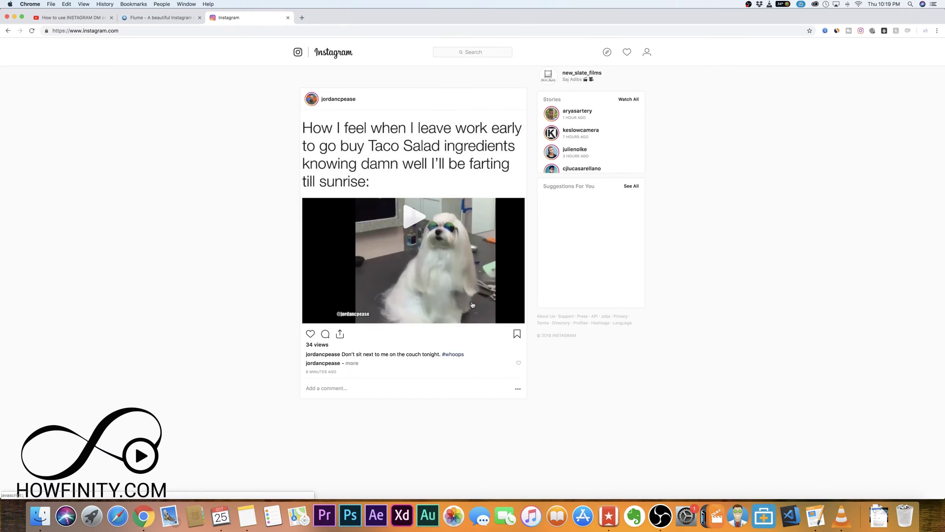
pyautogui.scroll(-1, 641, 62)
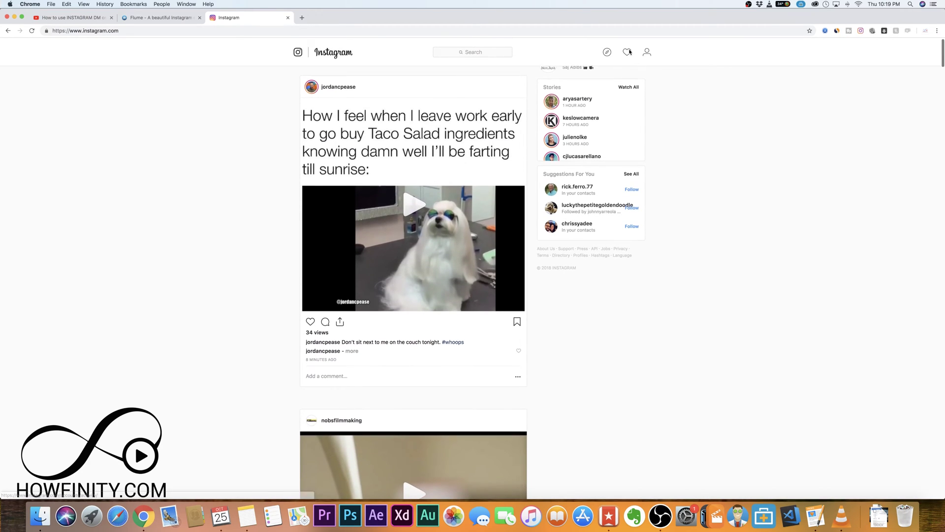
pyautogui.click(627, 53)
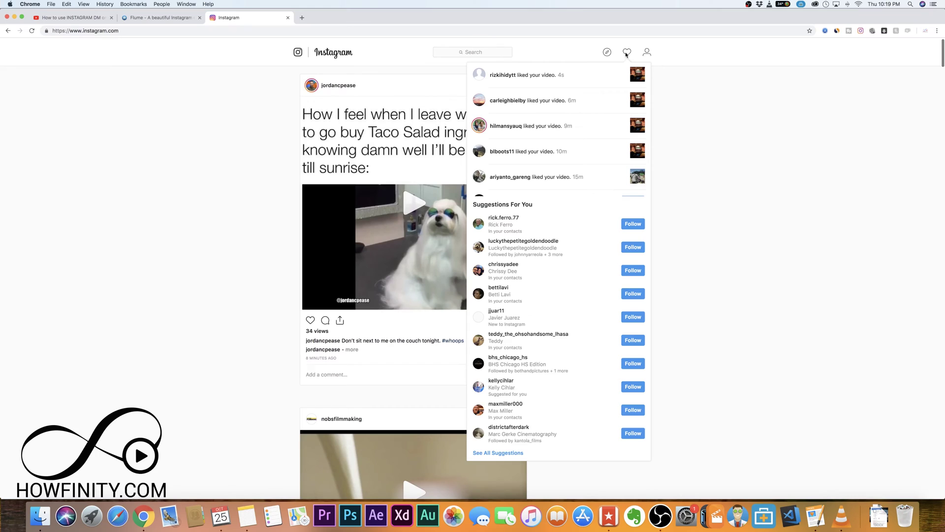
pyautogui.click(626, 56)
pyautogui.scroll(1, 625, 77)
pyautogui.scroll(-1, 625, 76)
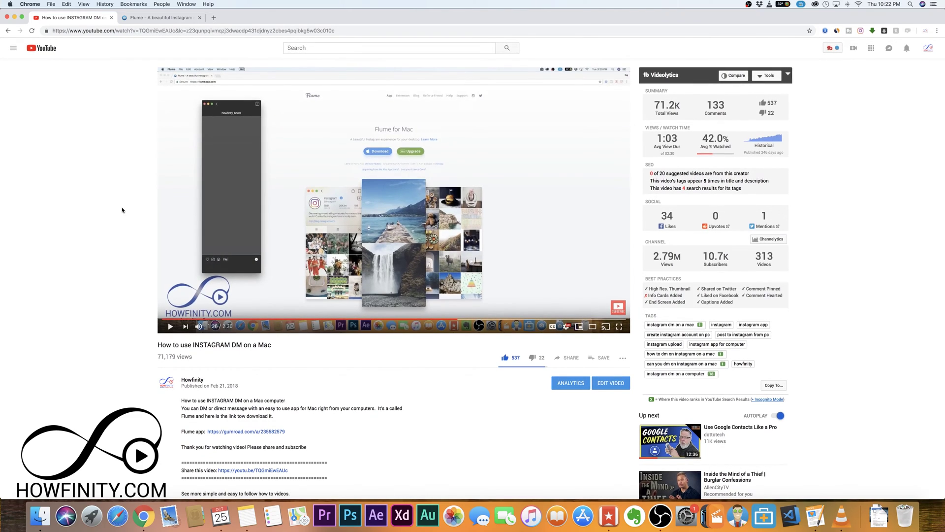
# Step: View the Flume website, return to the YouTube tutorial, then show and dismiss Instagram's activity list
pyautogui.click(161, 17)
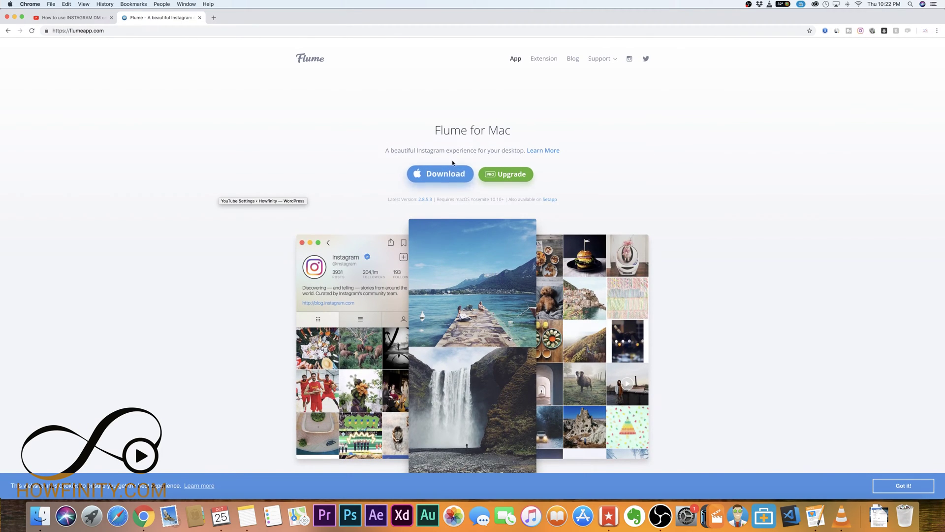
pyautogui.scroll(-1, 459, 143)
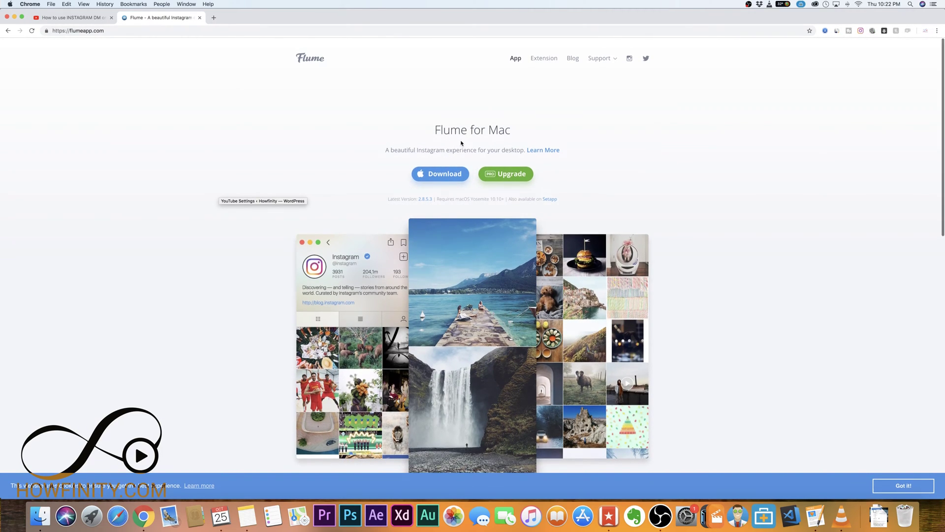
pyautogui.click(70, 16)
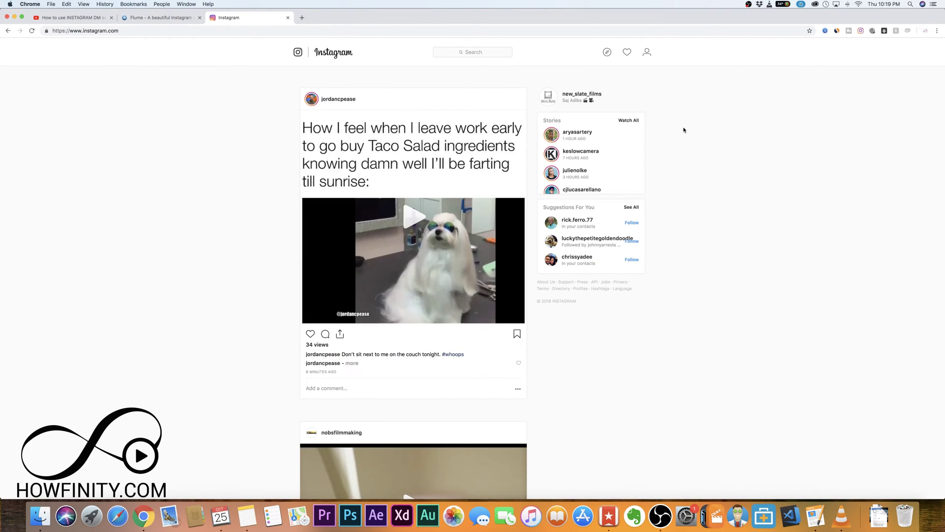
pyautogui.scroll(-1, 684, 130)
pyautogui.scroll(1, 685, 130)
pyautogui.click(626, 54)
pyautogui.click(627, 53)
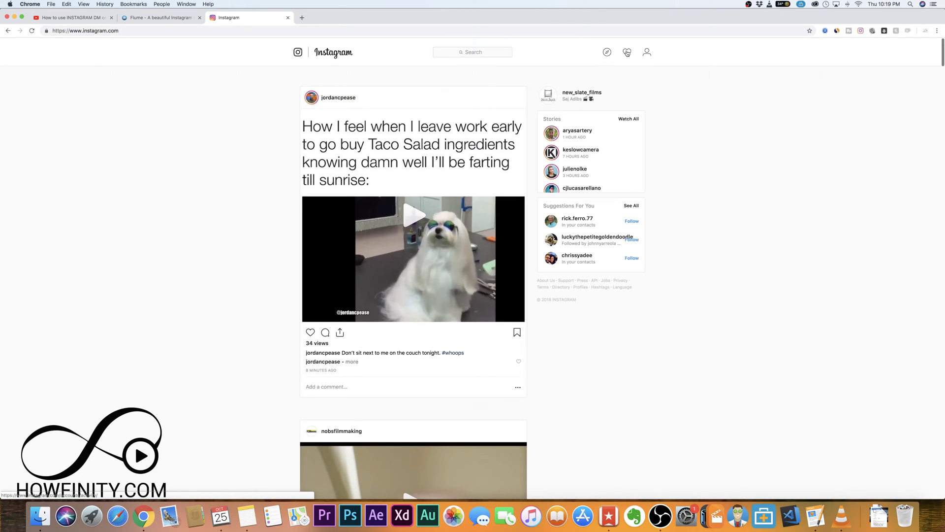